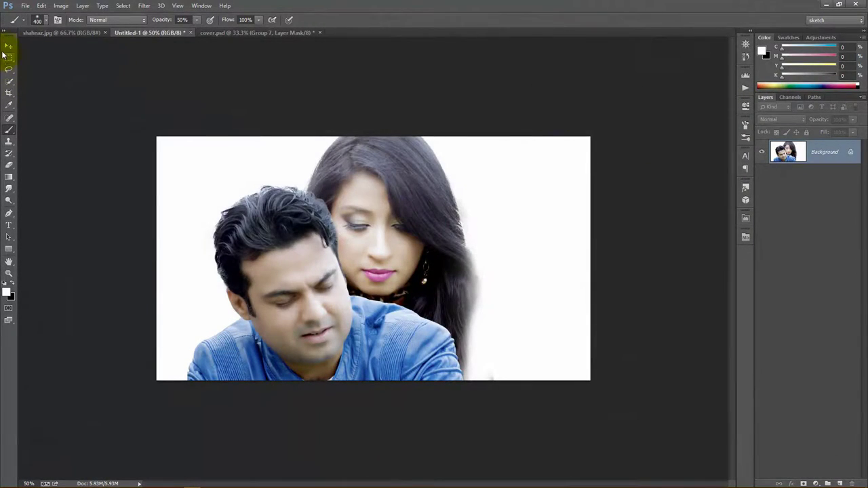
Duplicate the couple photo's Background layer into a Background copy using the Move tool.
left_click(7, 46)
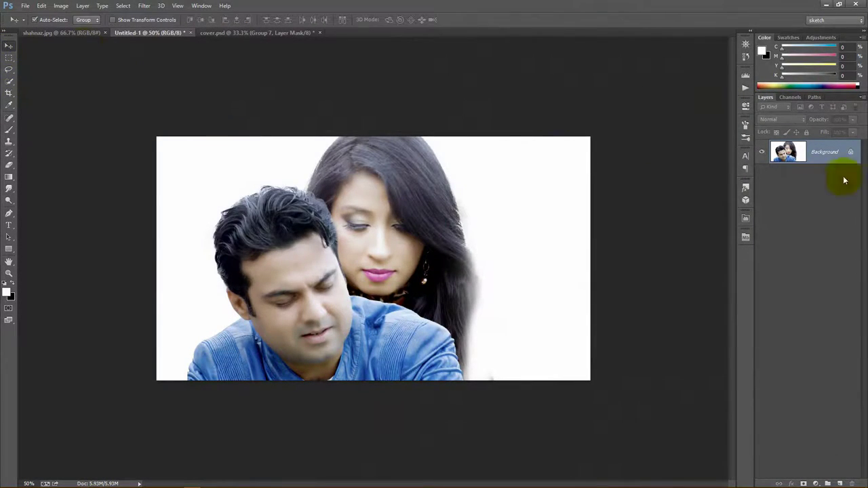
left_click_drag(827, 169, 840, 483)
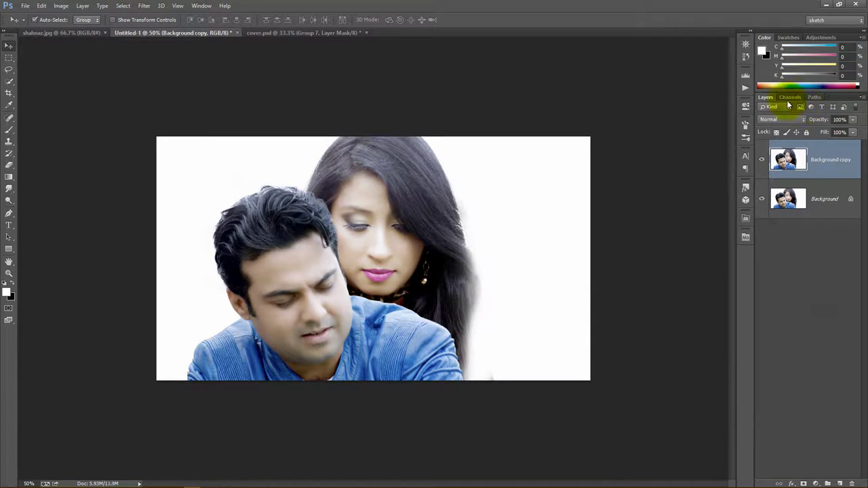
Add a Hue/Saturation adjustment layer with Saturation -100, then select the Background copy layer.
left_click(816, 483)
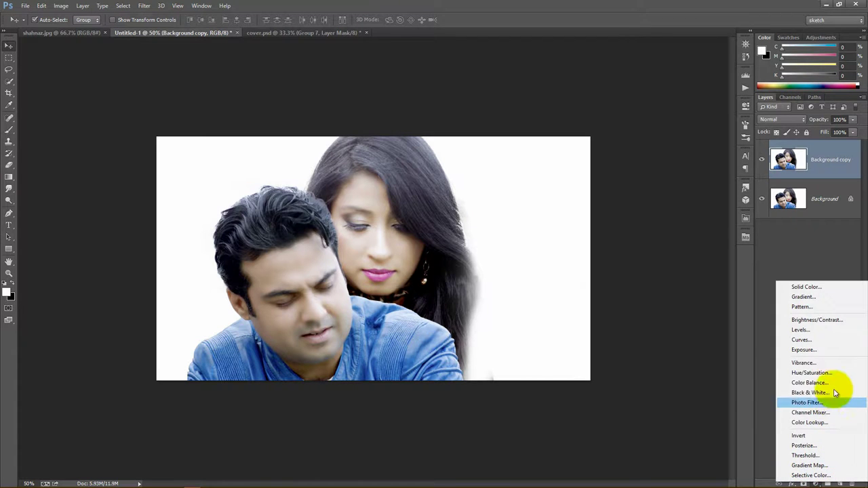
left_click(816, 373)
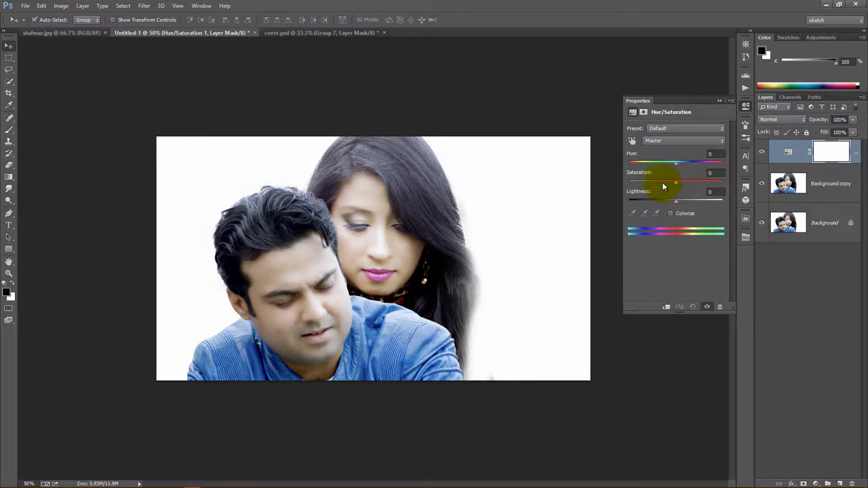
left_click_drag(668, 182, 638, 186)
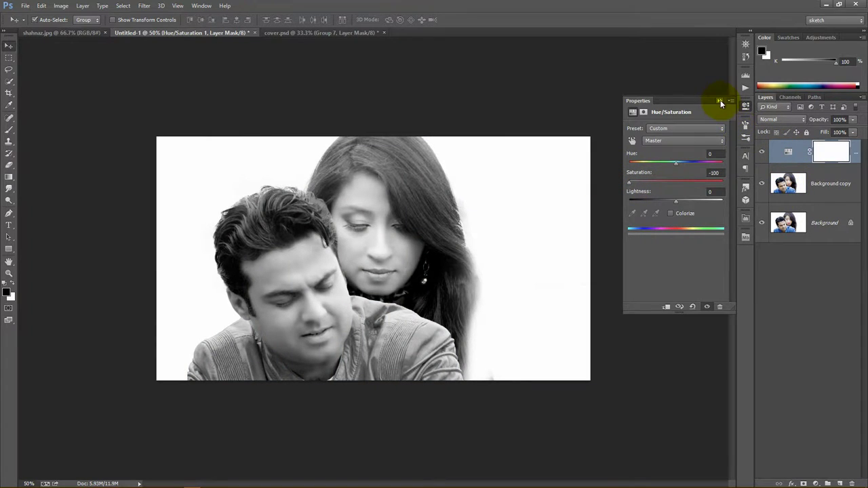
left_click(720, 102)
left_click(786, 183)
left_click(781, 119)
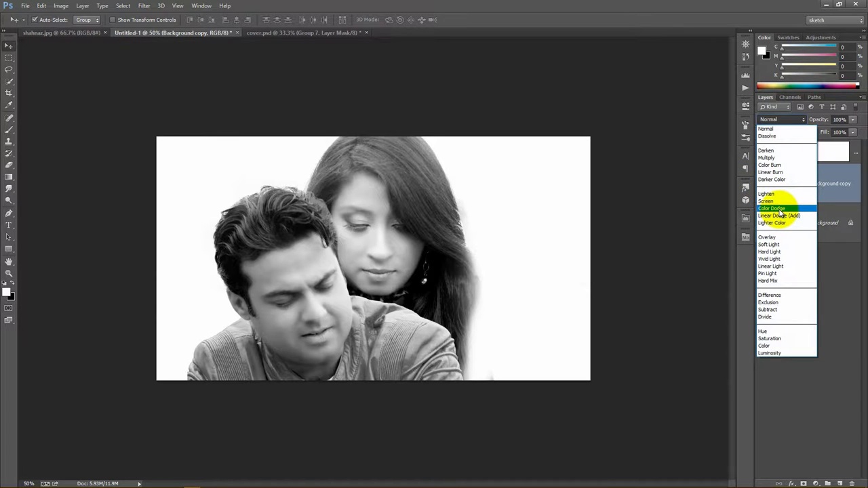
Set Background copy's blend mode to Color Dodge and invert it with Image > Adjustments > Invert.
left_click(780, 209)
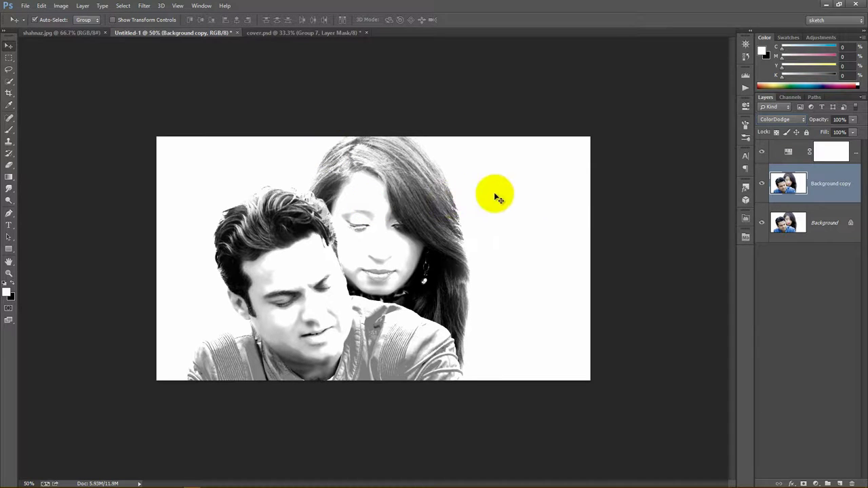
left_click(61, 7)
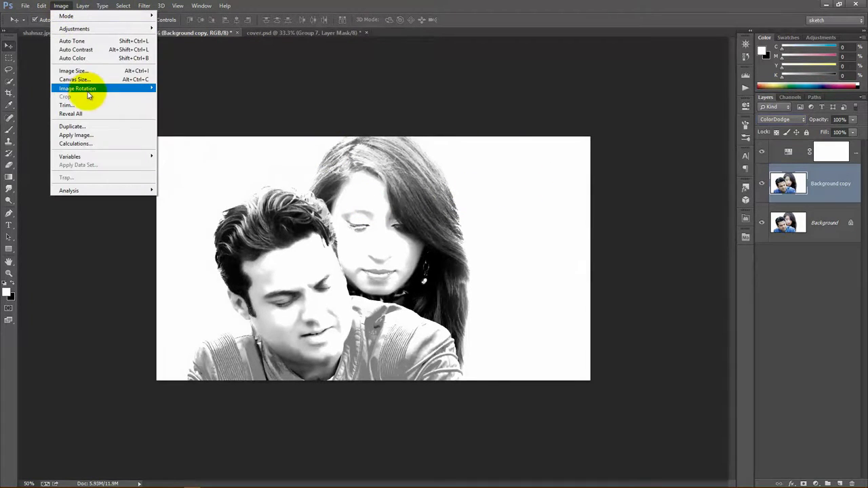
mouse_move(75, 29)
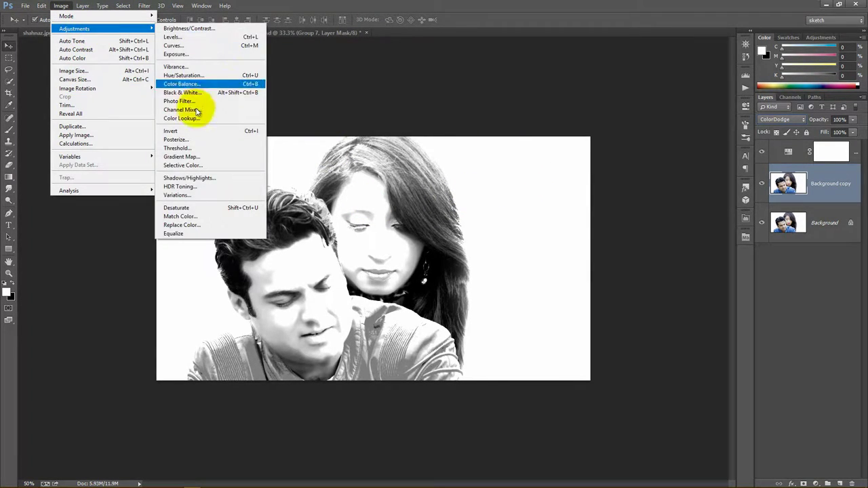
left_click(182, 130)
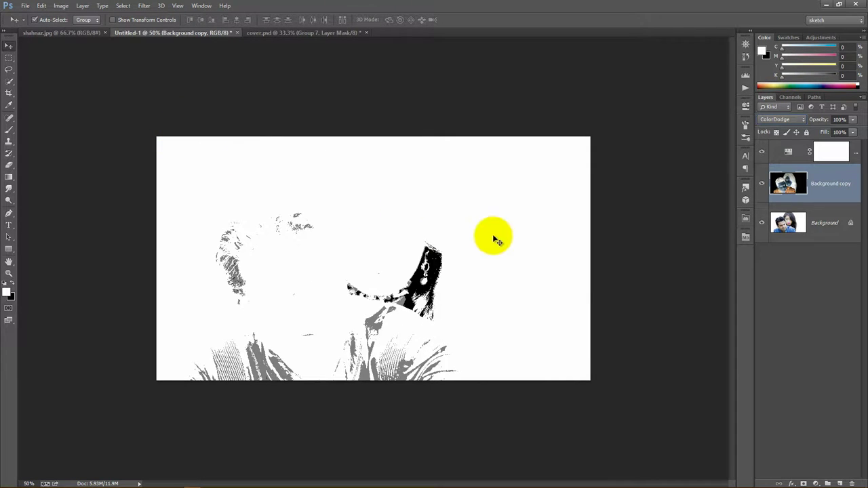
left_click(147, 8)
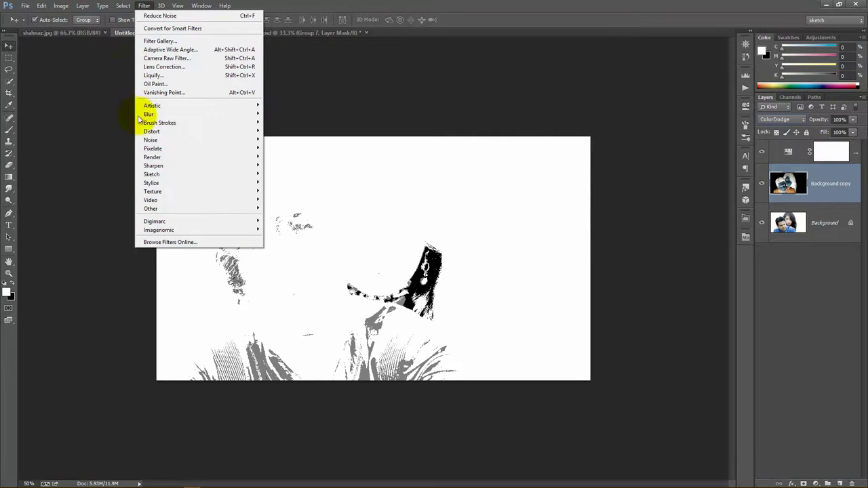
mouse_move(148, 113)
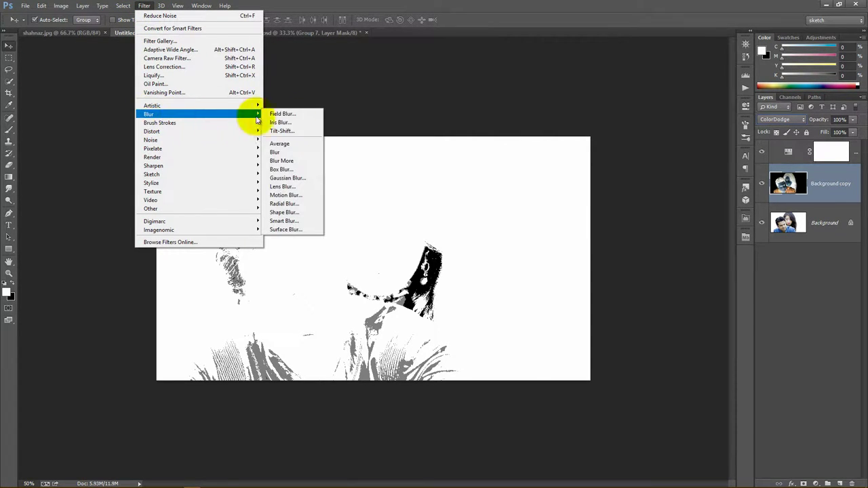
Apply a Gaussian Blur to Background copy, raising the radius to bring out the sketch lines.
left_click(308, 177)
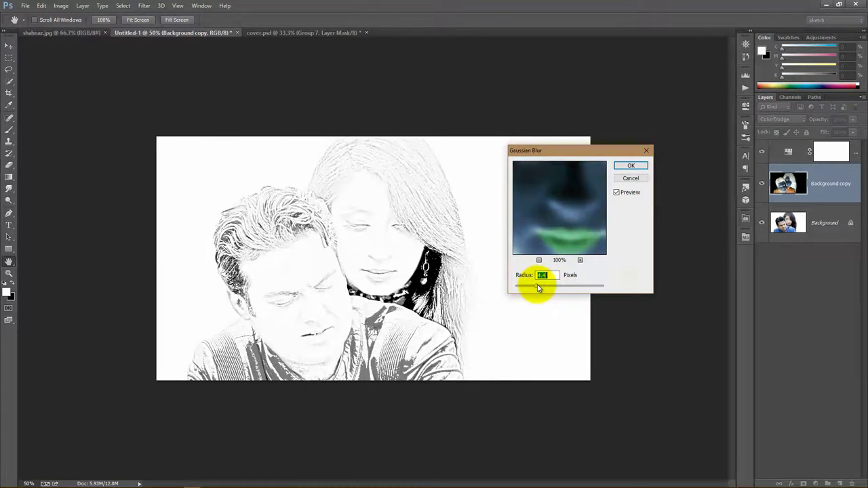
left_click_drag(543, 288, 549, 288)
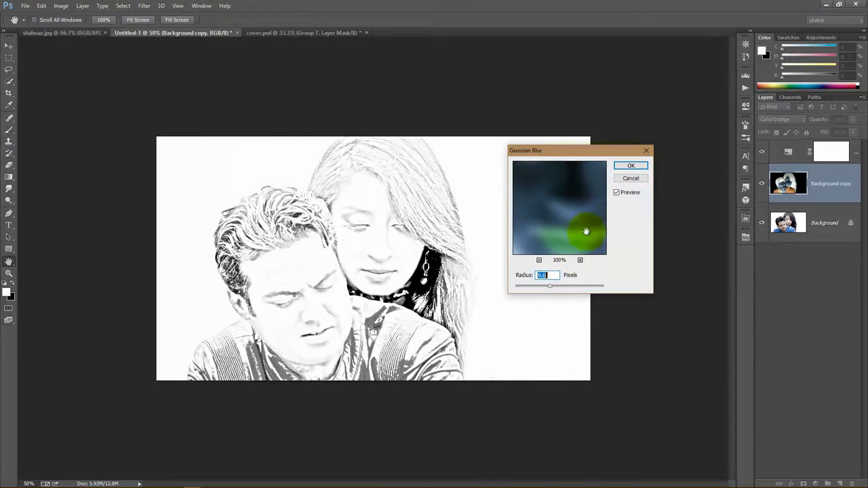
left_click(622, 179)
left_click(626, 168)
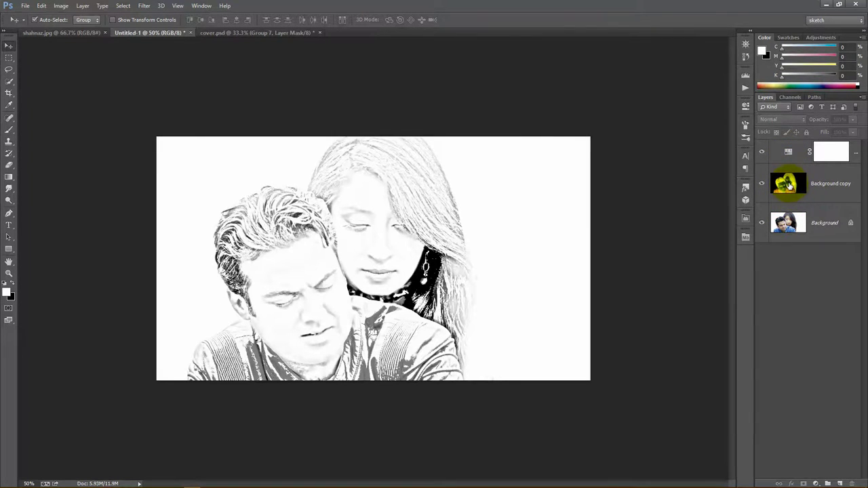
Add a Levels adjustment layer on top with its black input set to 90.
left_click(788, 185)
left_click(816, 485)
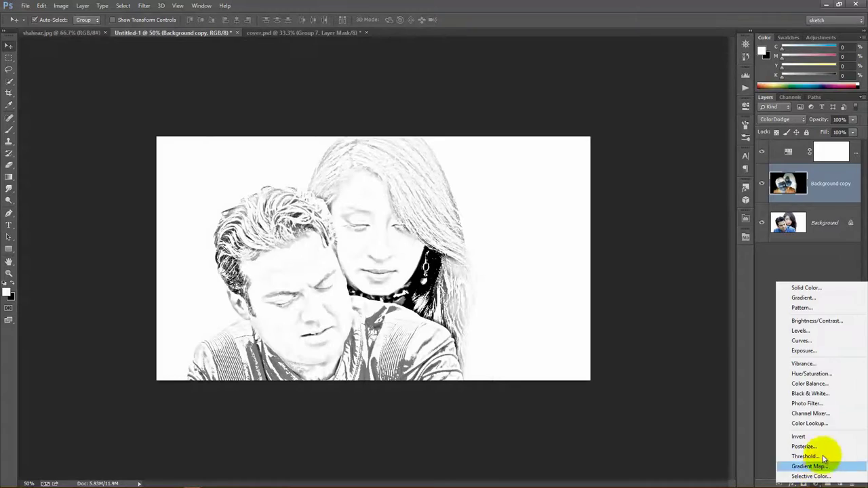
left_click(818, 332)
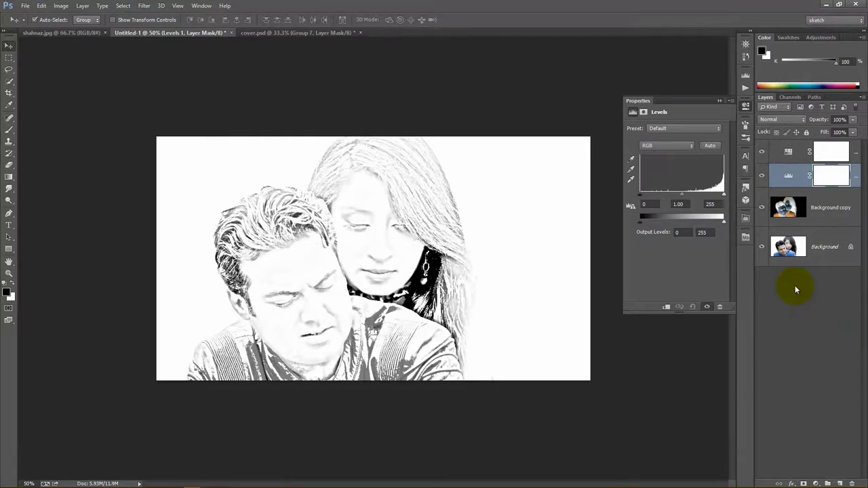
key("ctrl+bracketright")
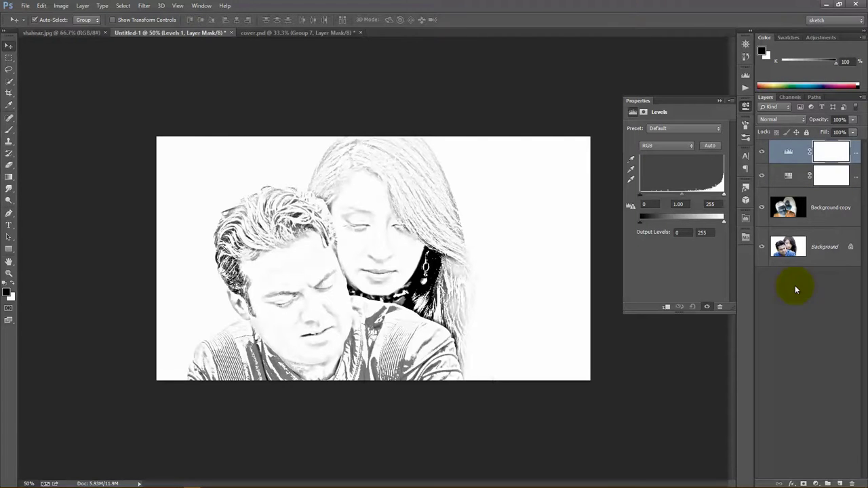
left_click_drag(645, 199, 690, 193)
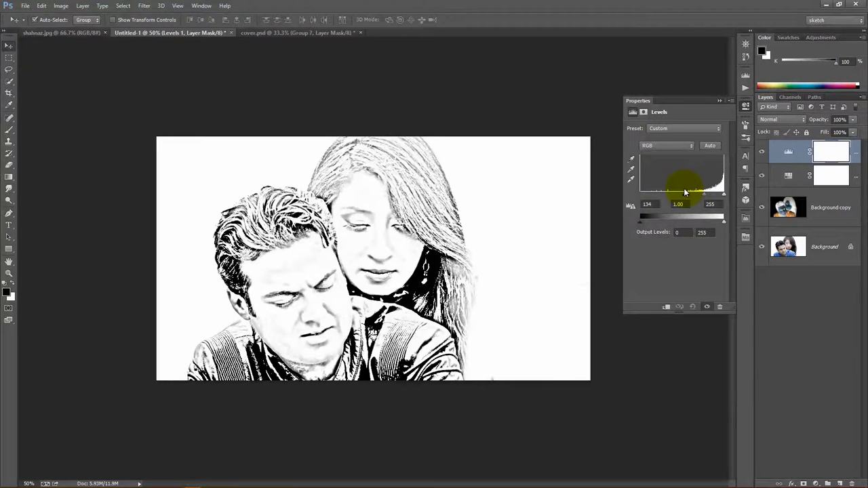
left_click_drag(684, 194, 675, 193)
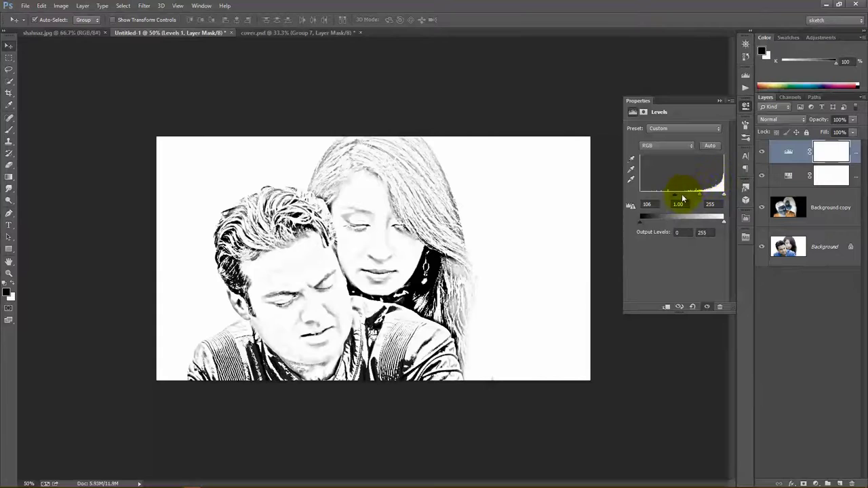
left_click_drag(673, 197, 670, 196)
Move the Levels layer below Hue/Saturation and select the Hue/Saturation layer.
left_click(789, 157)
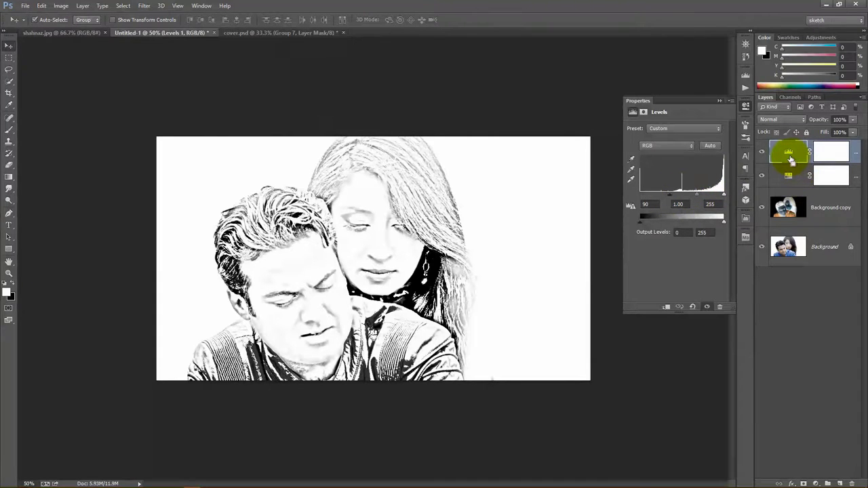
key("ctrl+bracketleft")
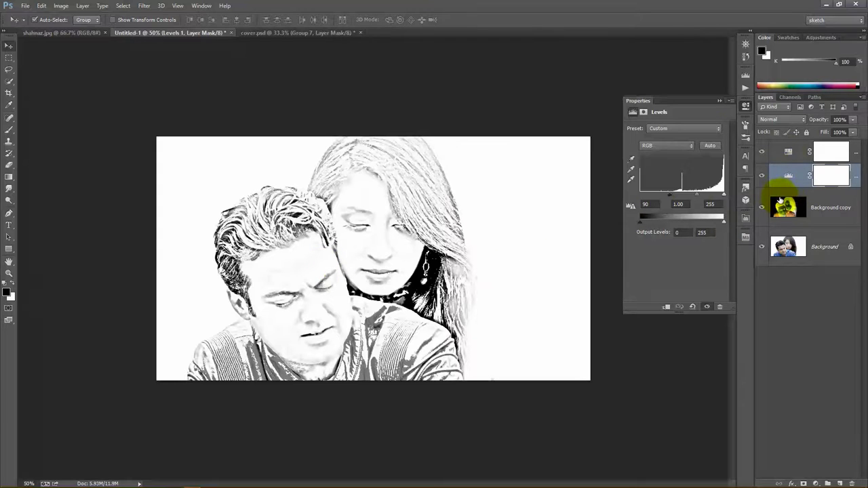
left_click(721, 102)
left_click(775, 153)
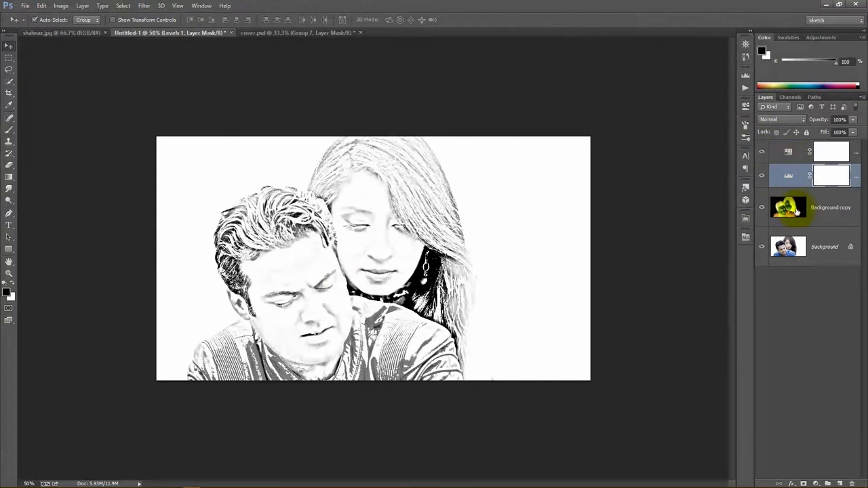
left_click(9, 128)
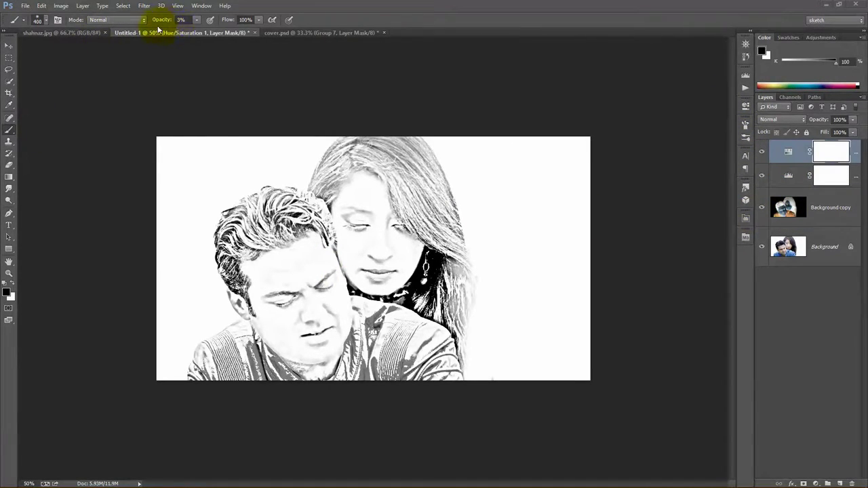
Move Levels back to the top and paint its mask at 33% opacity over the woman's hair.
left_click_drag(199, 32, 209, 30)
left_click_drag(832, 176, 824, 150)
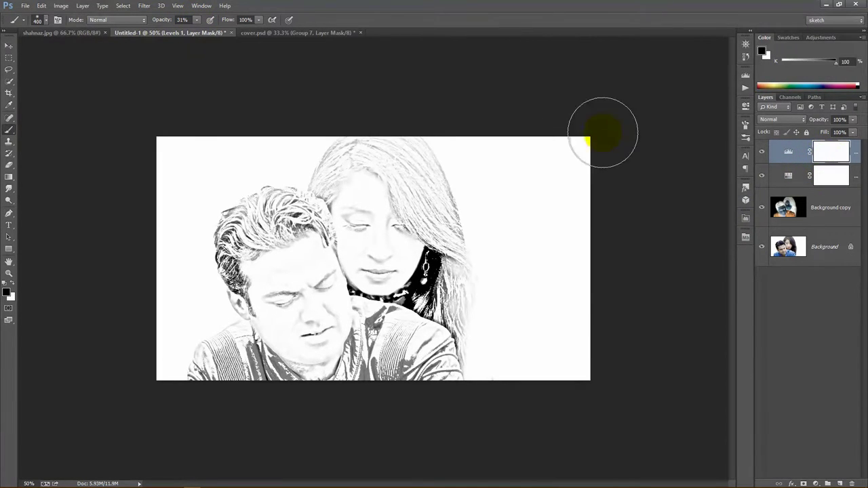
left_click(821, 151)
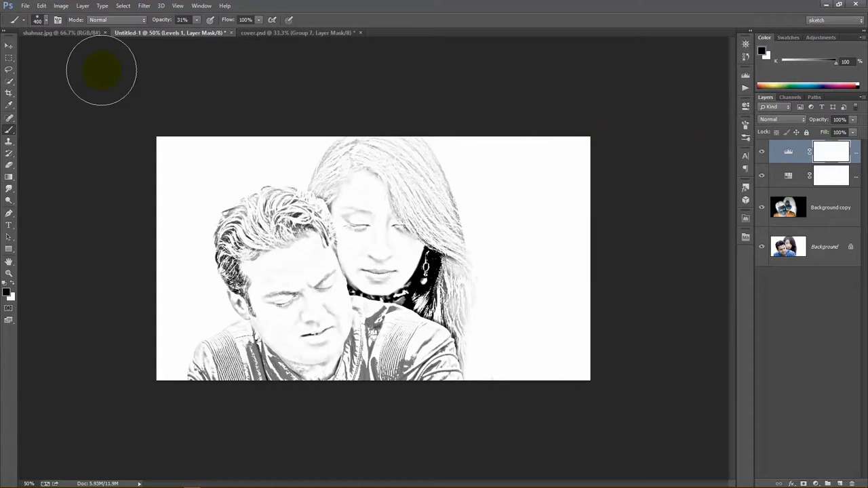
left_click_drag(197, 32, 201, 32)
mouse_move(240, 150)
left_mouse_down()
mouse_move(421, 163)
mouse_move(393, 132)
mouse_move(452, 219)
mouse_move(462, 200)
mouse_move(459, 218)
mouse_move(455, 211)
left_mouse_up()
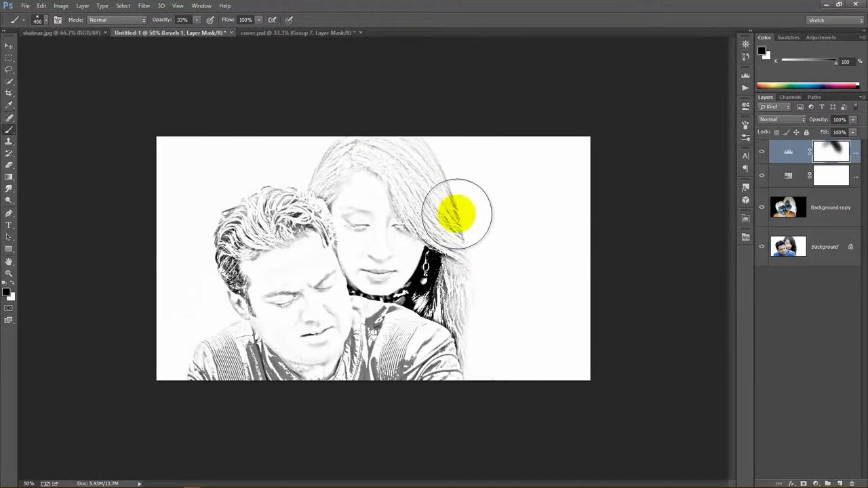
left_click(495, 258)
left_click(789, 149)
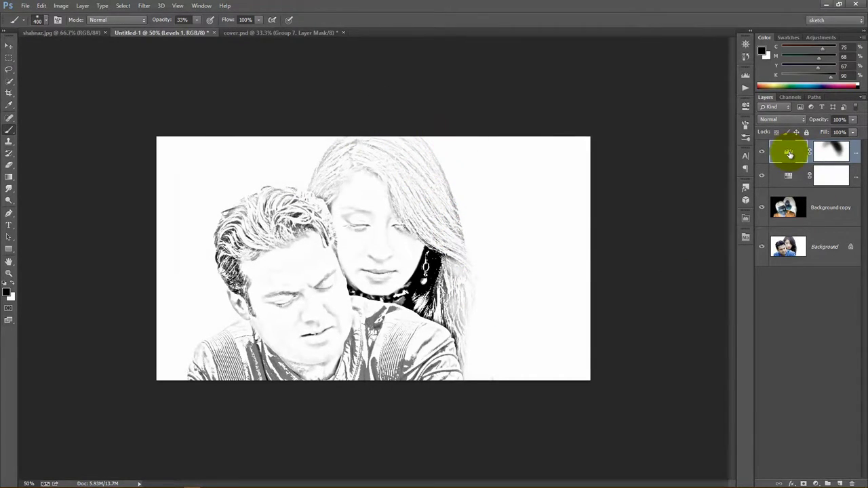
double_click(789, 154)
Set the Levels black input to 122 and mask out the darkening over the man's hair.
left_click_drag(645, 200, 688, 198)
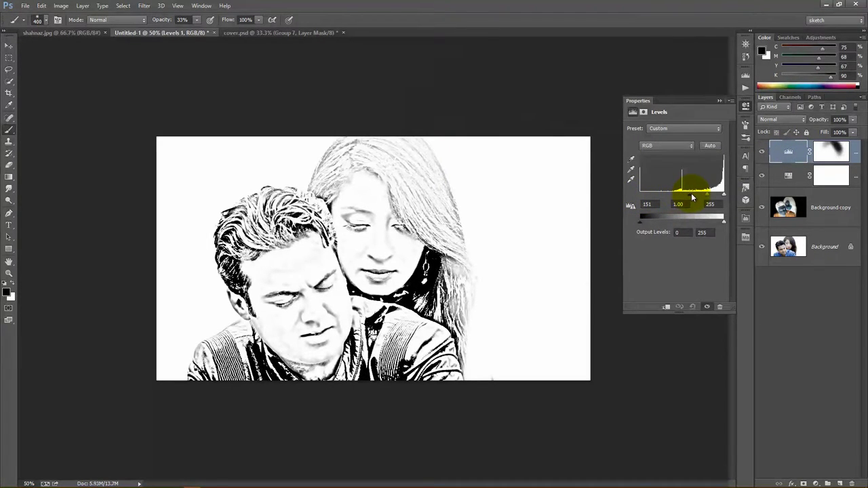
left_click_drag(687, 196, 681, 199)
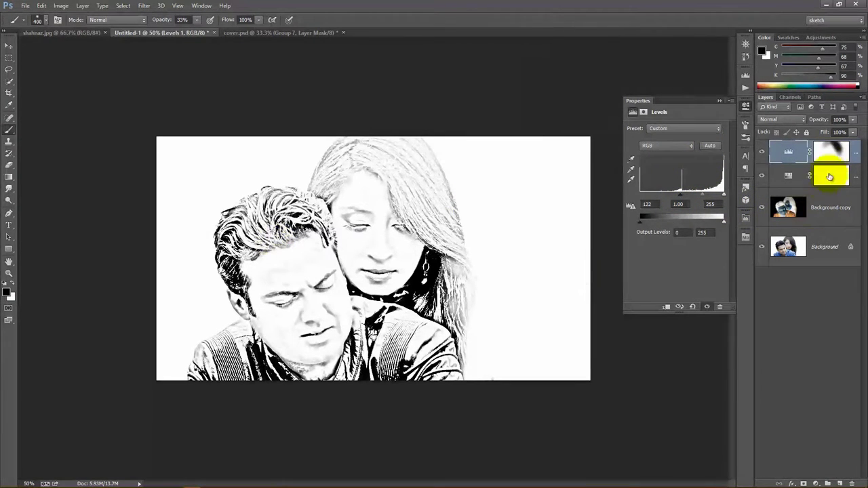
left_click(832, 151)
mouse_move(197, 253)
left_mouse_down()
mouse_move(222, 248)
mouse_move(242, 198)
mouse_move(213, 355)
mouse_move(220, 387)
mouse_move(316, 402)
mouse_move(232, 358)
mouse_move(401, 333)
mouse_move(396, 339)
mouse_move(437, 385)
mouse_move(461, 317)
mouse_move(438, 330)
mouse_move(413, 320)
mouse_move(448, 285)
mouse_move(445, 242)
mouse_move(407, 354)
mouse_move(438, 368)
mouse_move(207, 398)
mouse_move(213, 251)
mouse_move(243, 181)
mouse_move(213, 233)
mouse_move(492, 188)
mouse_move(471, 196)
mouse_move(576, 229)
mouse_move(559, 244)
mouse_move(563, 239)
mouse_move(480, 203)
mouse_move(337, 154)
mouse_move(229, 251)
mouse_move(225, 285)
mouse_move(230, 64)
left_mouse_up()
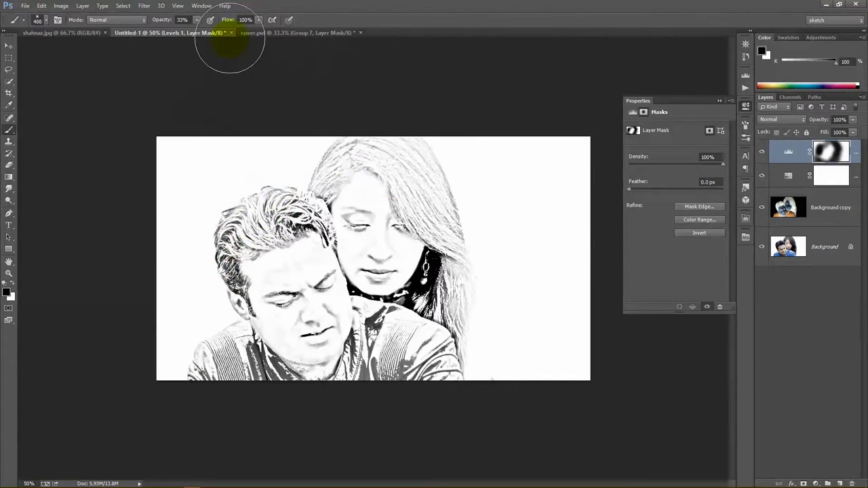
Paint the Levels mask at 49% opacity down the man's hair and left shoulder.
type("49")
mouse_move(206, 190)
left_mouse_down()
mouse_move(216, 239)
mouse_move(204, 358)
mouse_move(213, 354)
mouse_move(248, 403)
mouse_move(217, 333)
left_mouse_up()
left_click(279, 385)
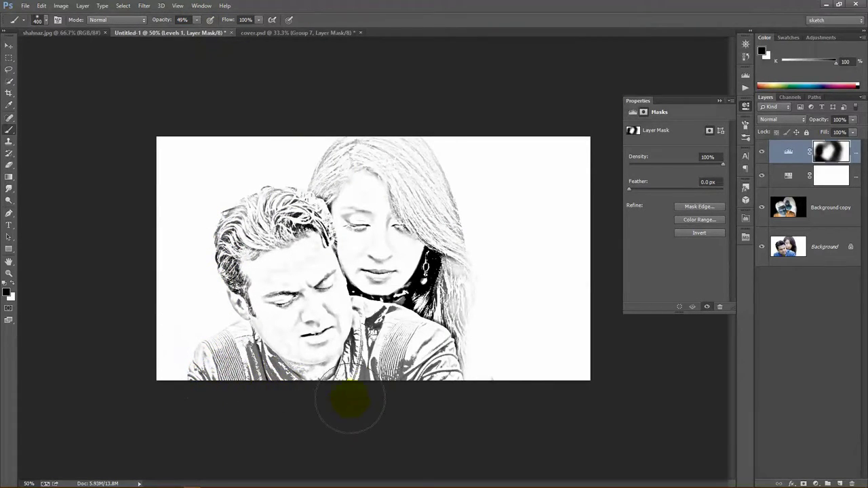
left_click_drag(397, 383, 437, 407)
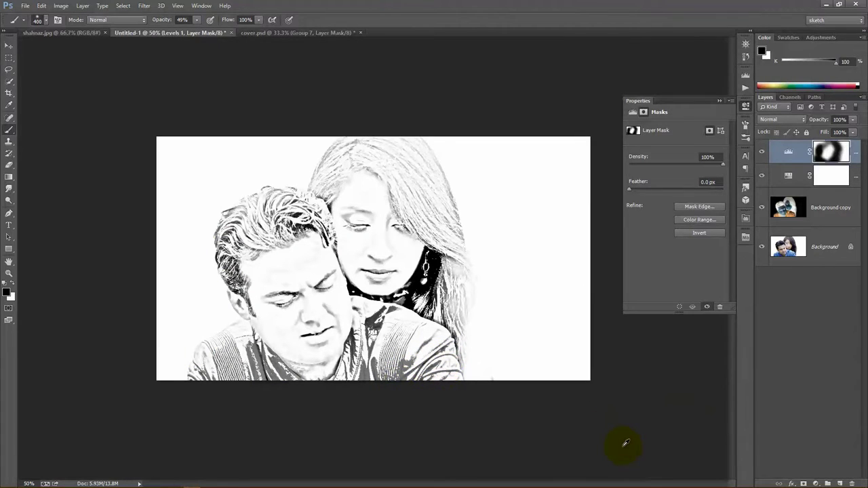
left_click(826, 247)
left_click_drag(823, 246, 829, 162)
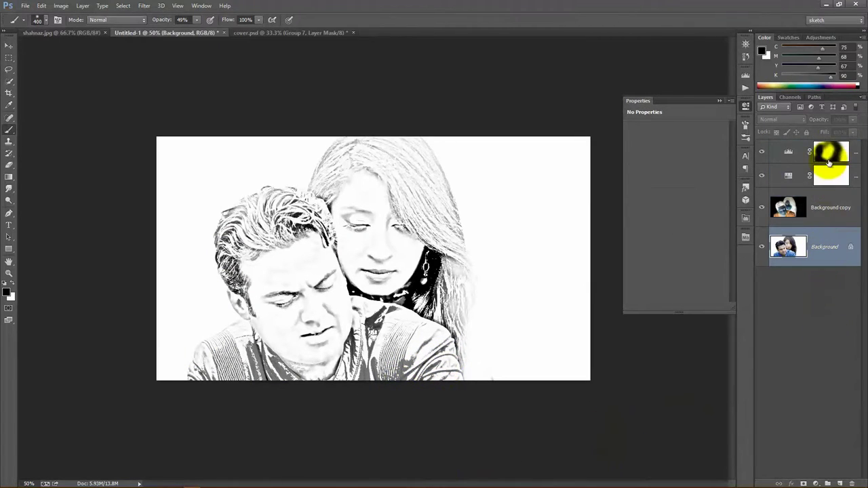
Duplicate all four layers and merge the copies into a single Levels 1 copy layer.
left_click(776, 151, "shift")
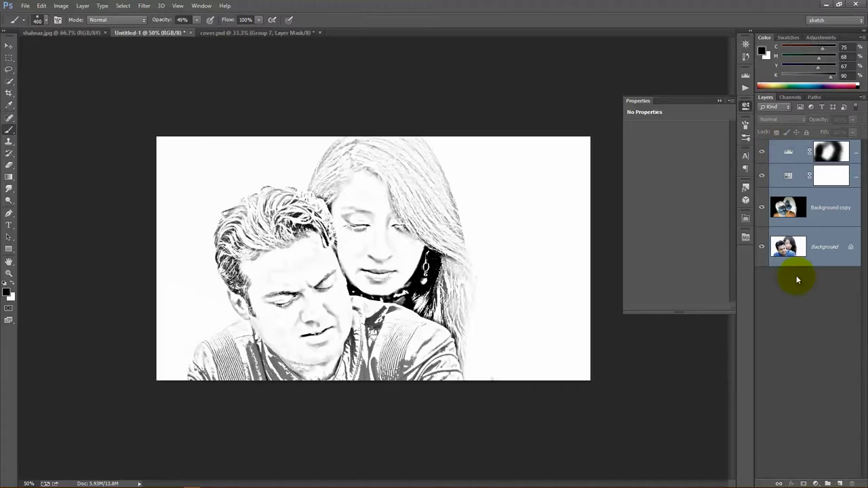
left_click_drag(799, 253, 839, 483)
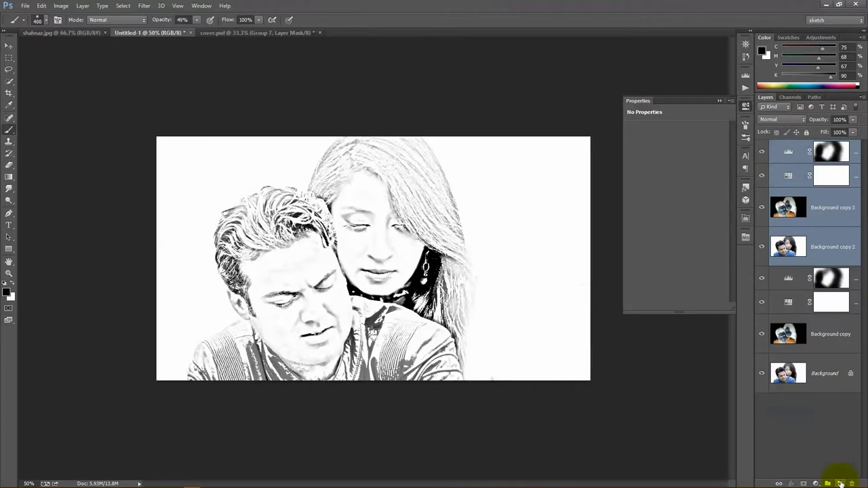
left_click(862, 99)
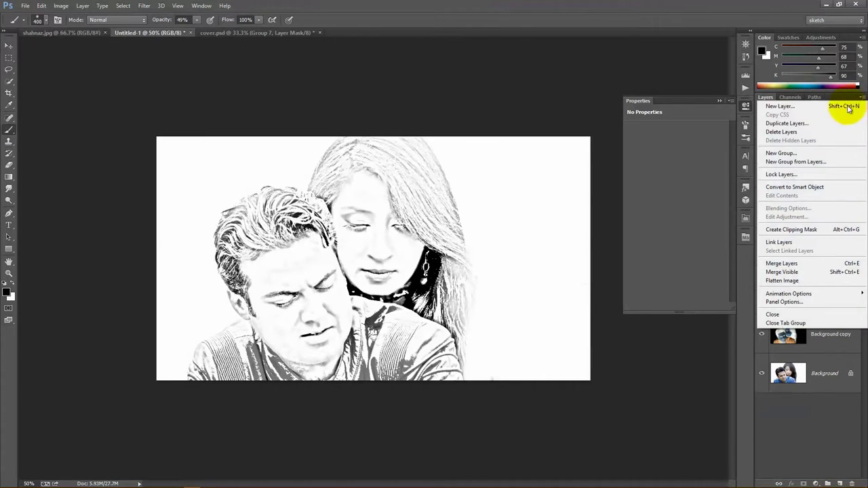
left_click(789, 266)
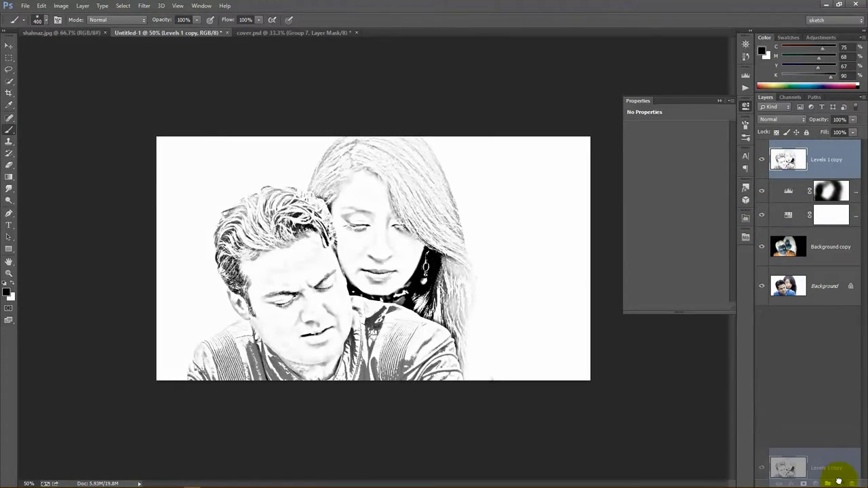
Duplicate Levels 1 copy and set the duplicate's blend mode to Multiply.
left_click_drag(799, 168, 839, 484)
left_click(772, 120)
left_click(774, 153)
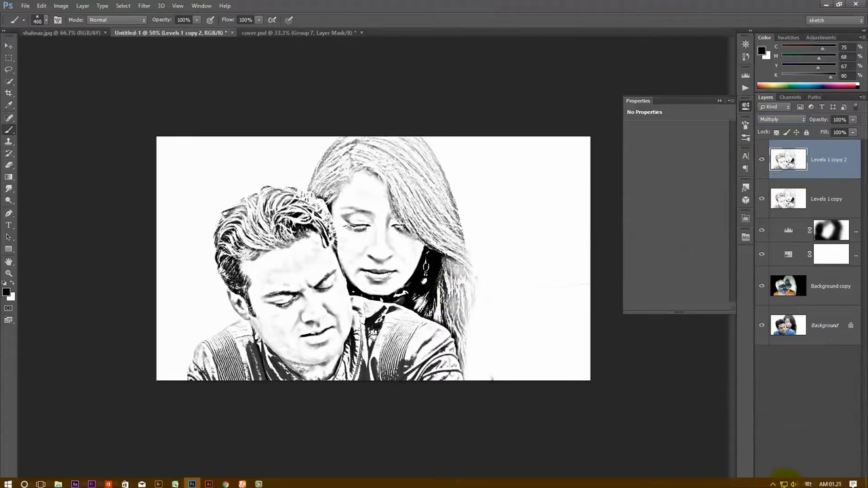
Add a layer mask to Levels 1 copy 2 and fade it with a black-to-white gradient.
left_click(803, 484)
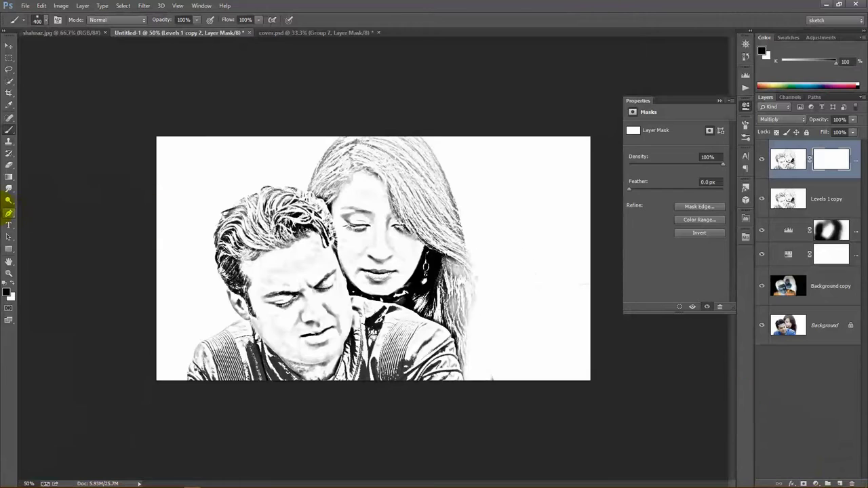
left_click(9, 178)
left_click_drag(308, 288, 391, 181)
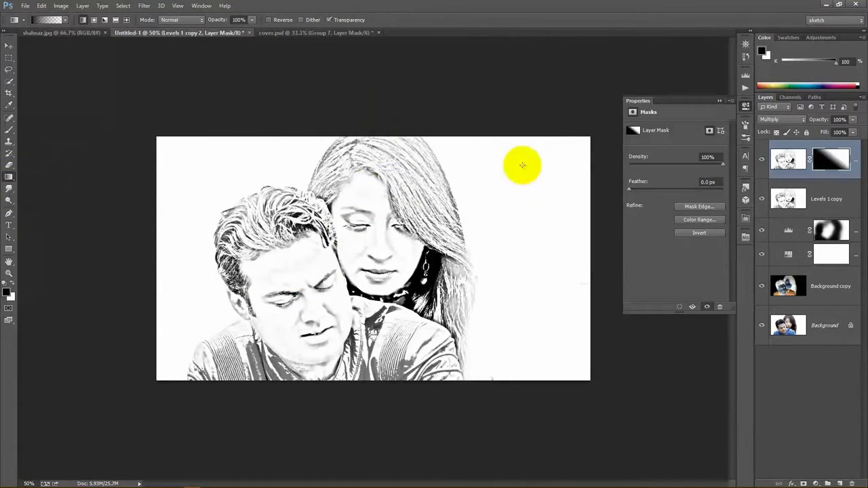
left_click(761, 160)
left_click(760, 160)
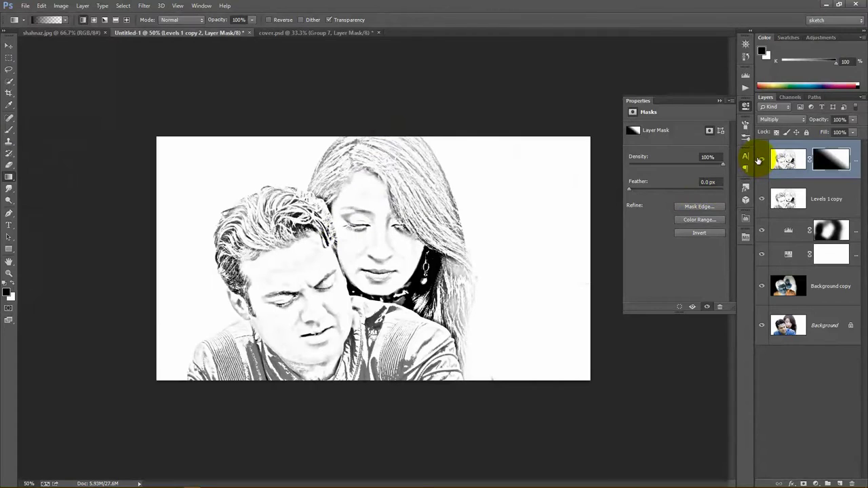
Merge Levels 1 copy 2 with Levels 1 copy using Ctrl+E and zoom in.
left_click(834, 183, "ctrl")
key("ctrl+e")
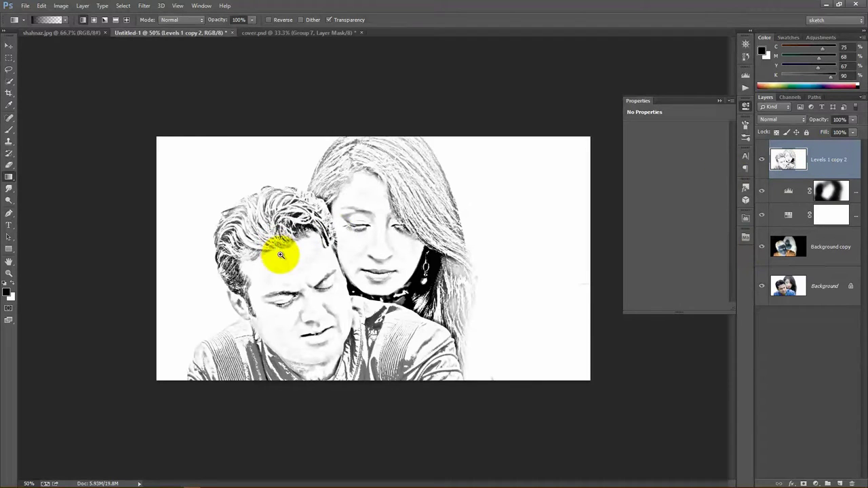
key("ctrl+plus")
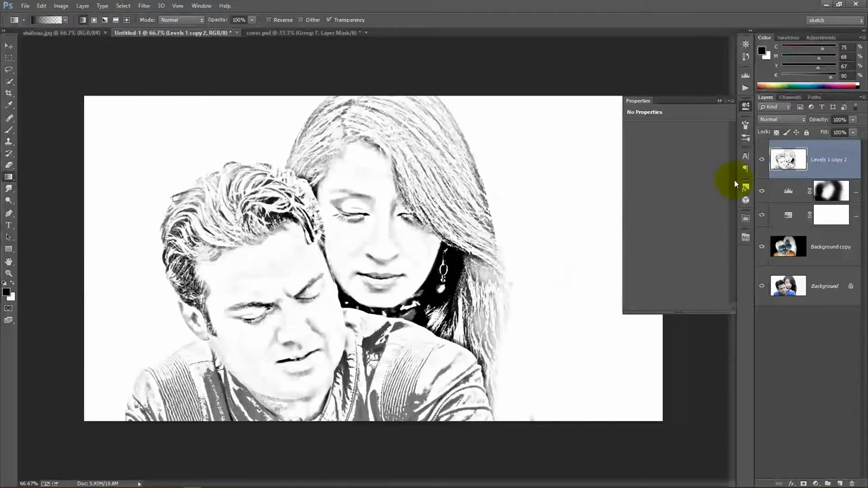
Paint white with a size-90 brush over stray background marks, then close the Properties panel.
left_click(8, 129)
key("x")
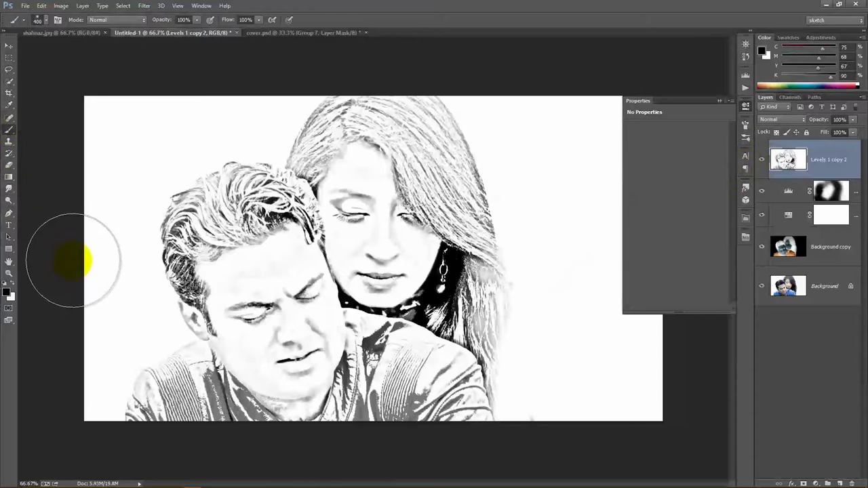
key("bracketleft")
key("bracketleft")
key("bracketleft")
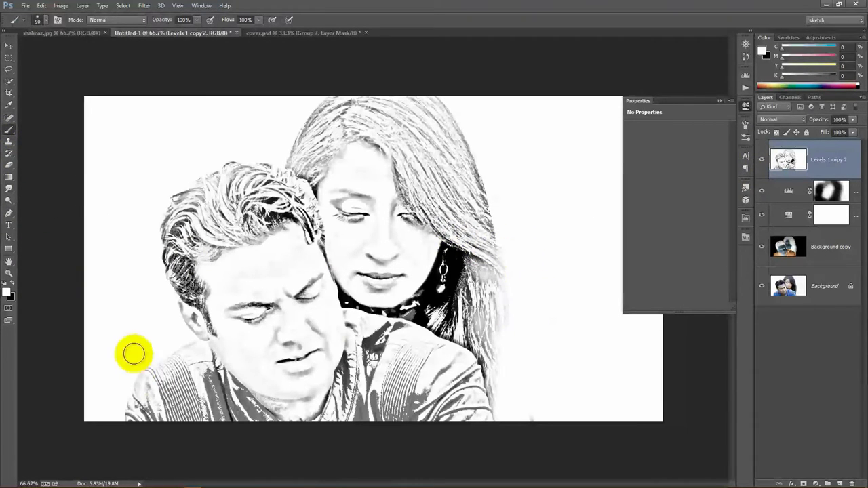
mouse_move(254, 114)
left_mouse_down()
mouse_move(323, 78)
mouse_move(292, 129)
left_mouse_up()
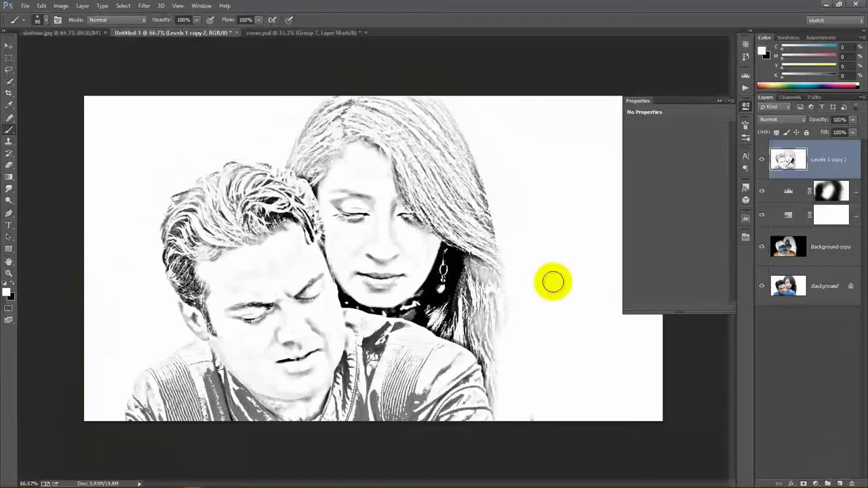
left_click(719, 100)
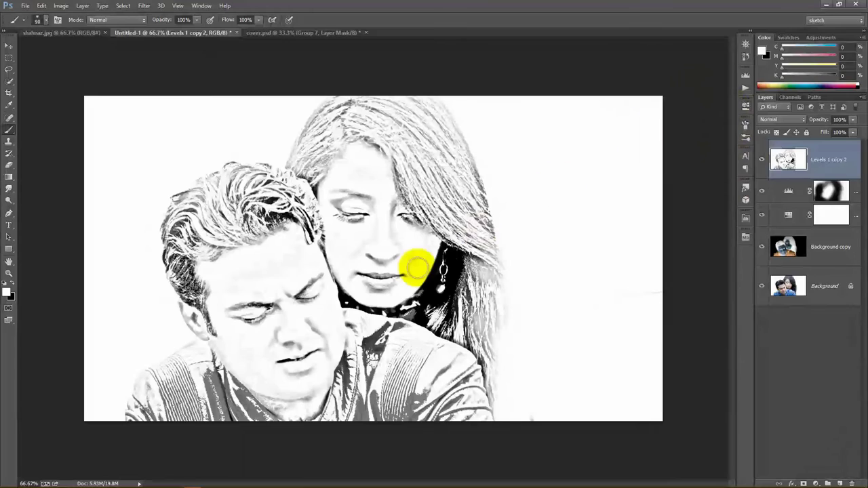
left_click(9, 46)
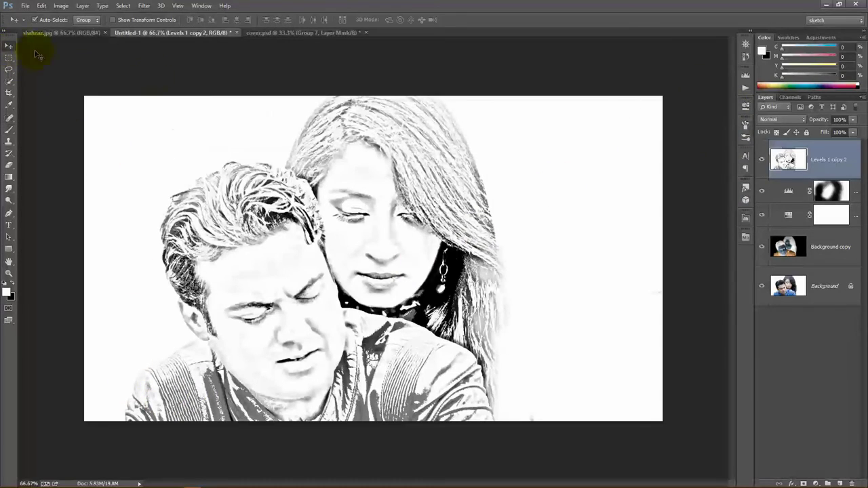